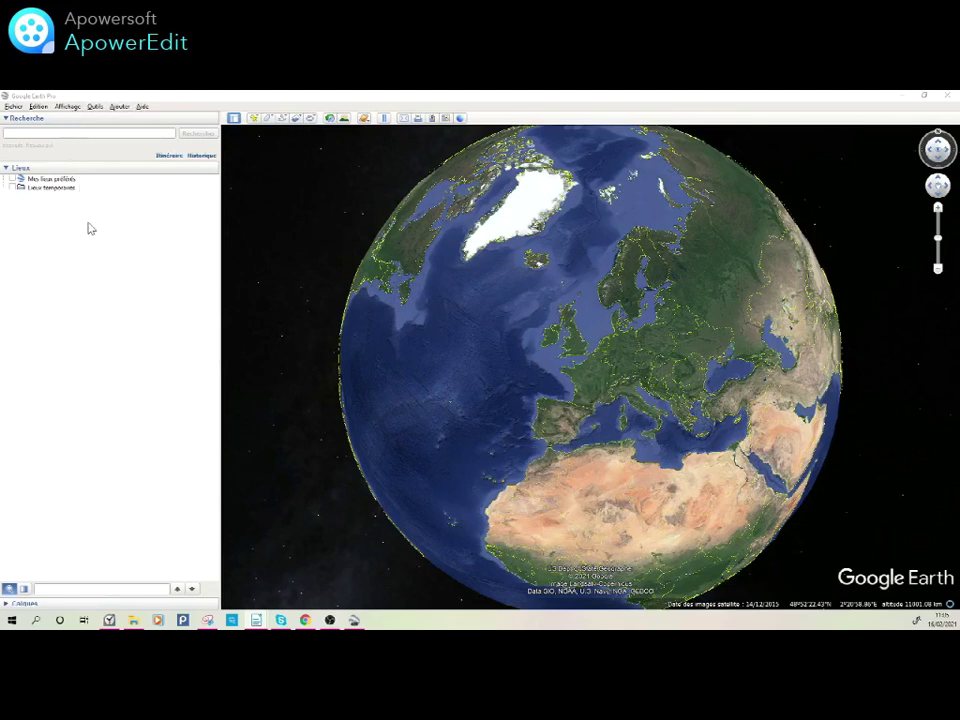
- Search for "St Joseph La Salle, Auxerre" and fly to the school
left_click(287, 268)
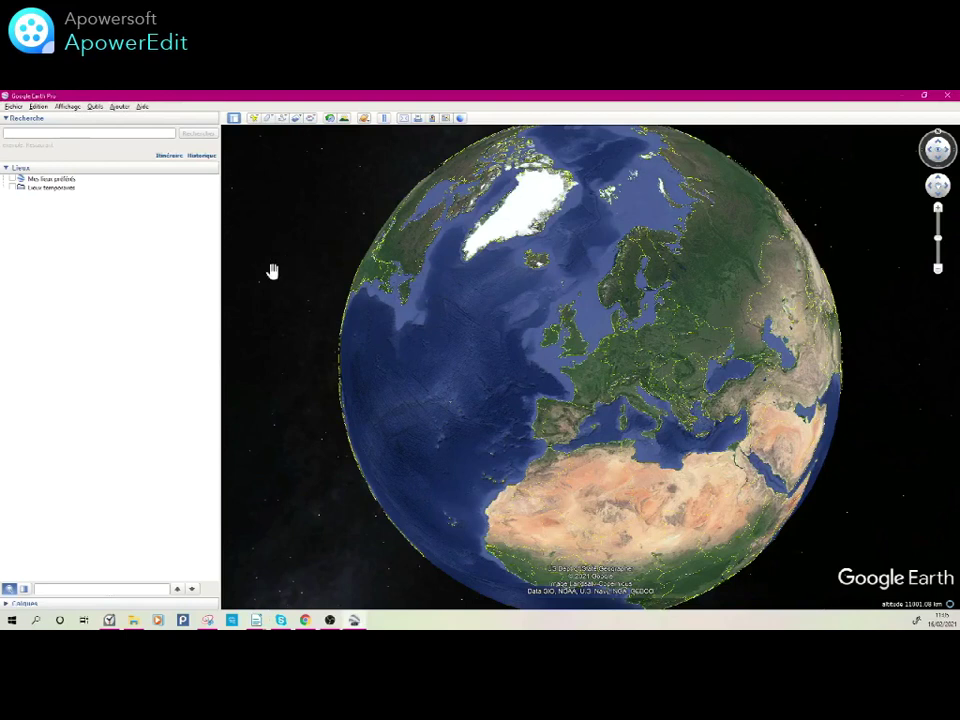
left_click(88, 133)
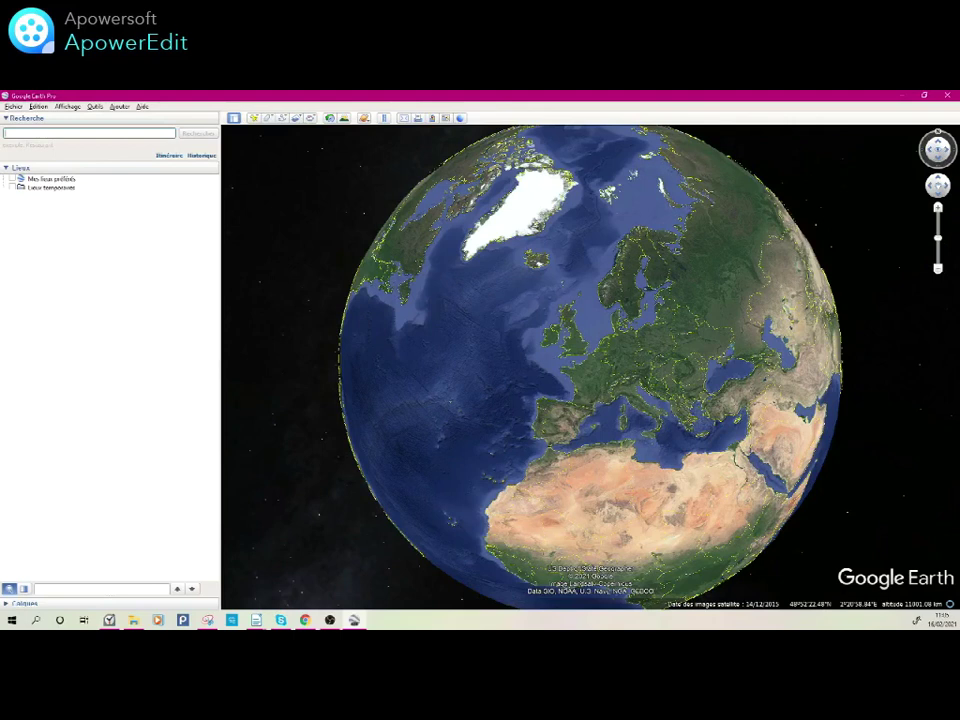
type("St J")
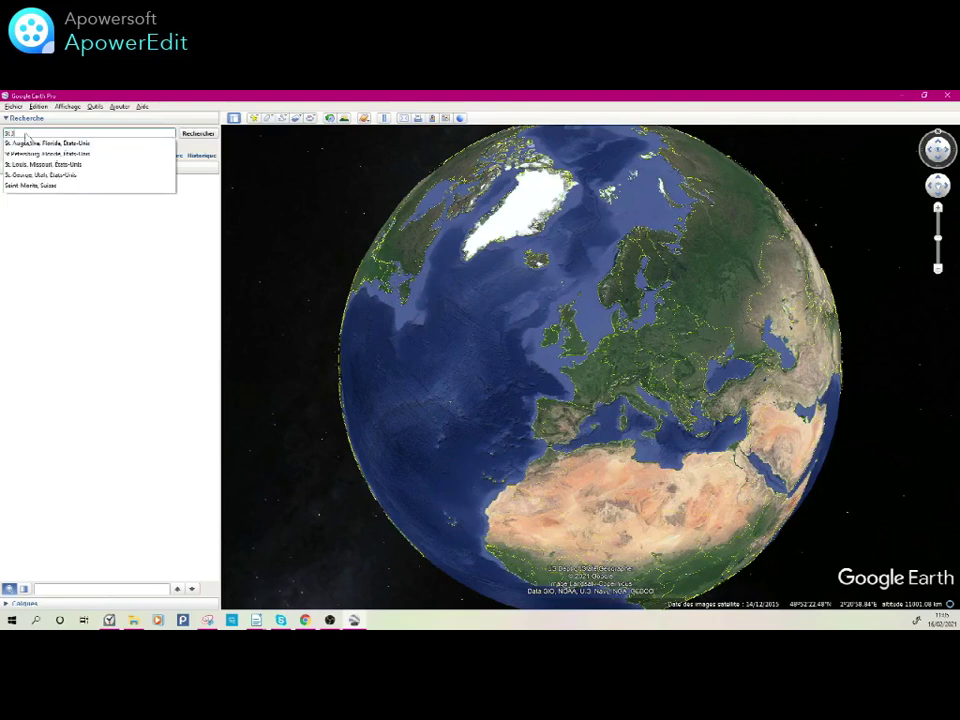
type("oseph L")
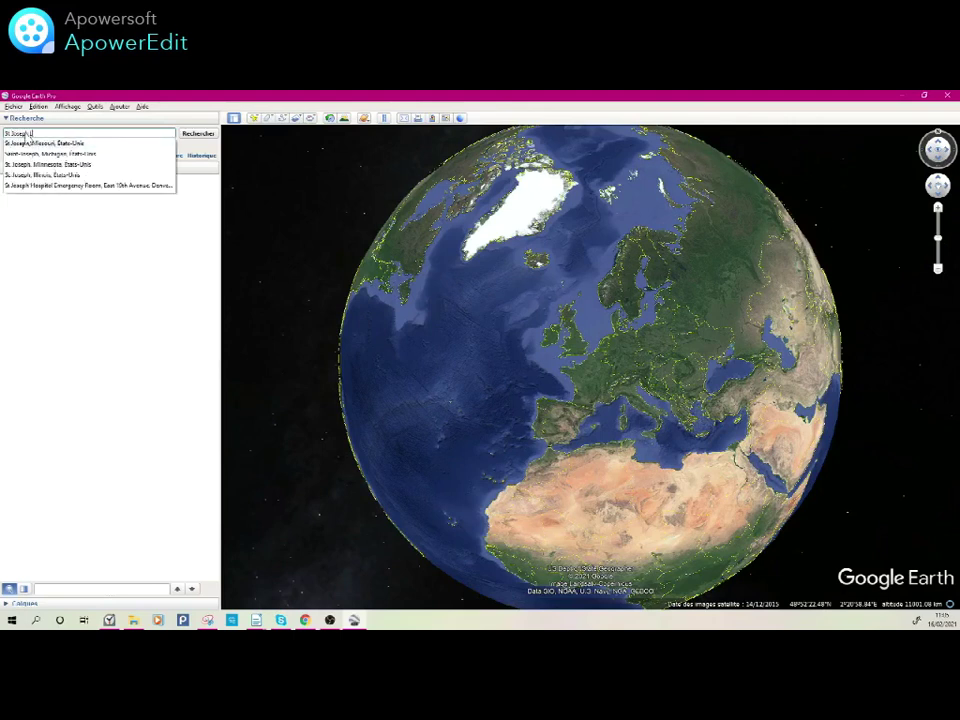
type("a Salle, Auxerre")
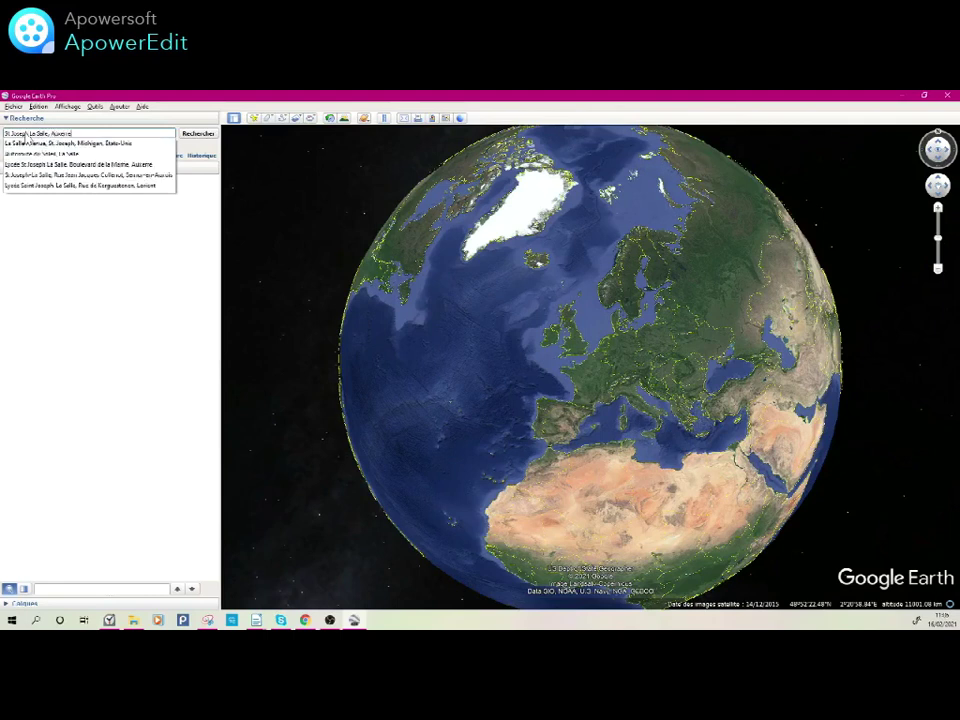
left_click(196, 134)
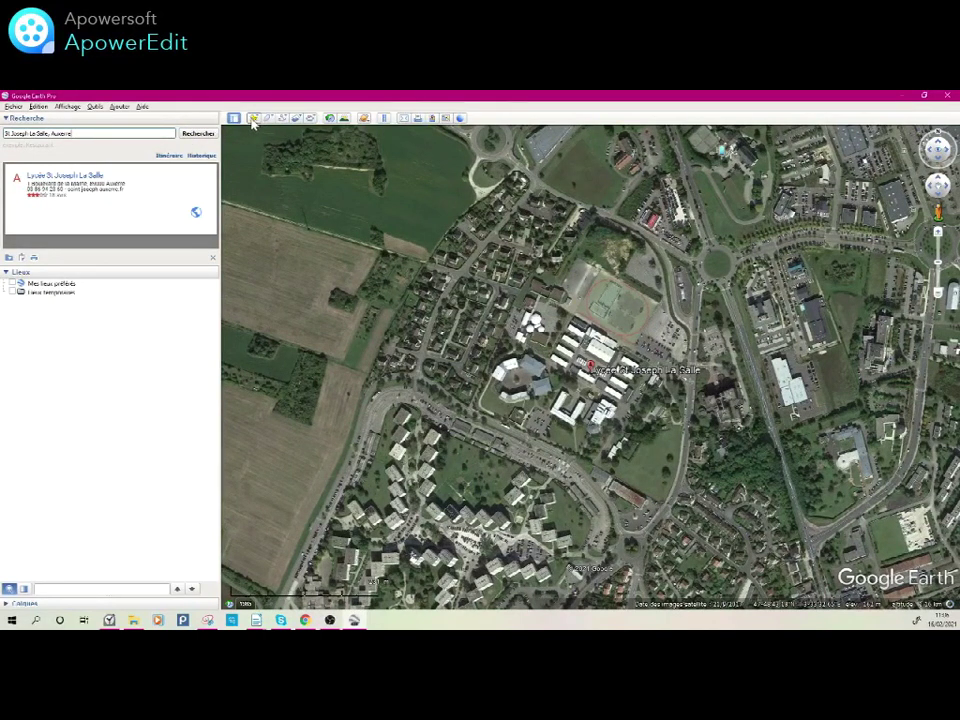
- Add a placemark named "St Jo" on the Lycée St Joseph La Salle
left_click(119, 106)
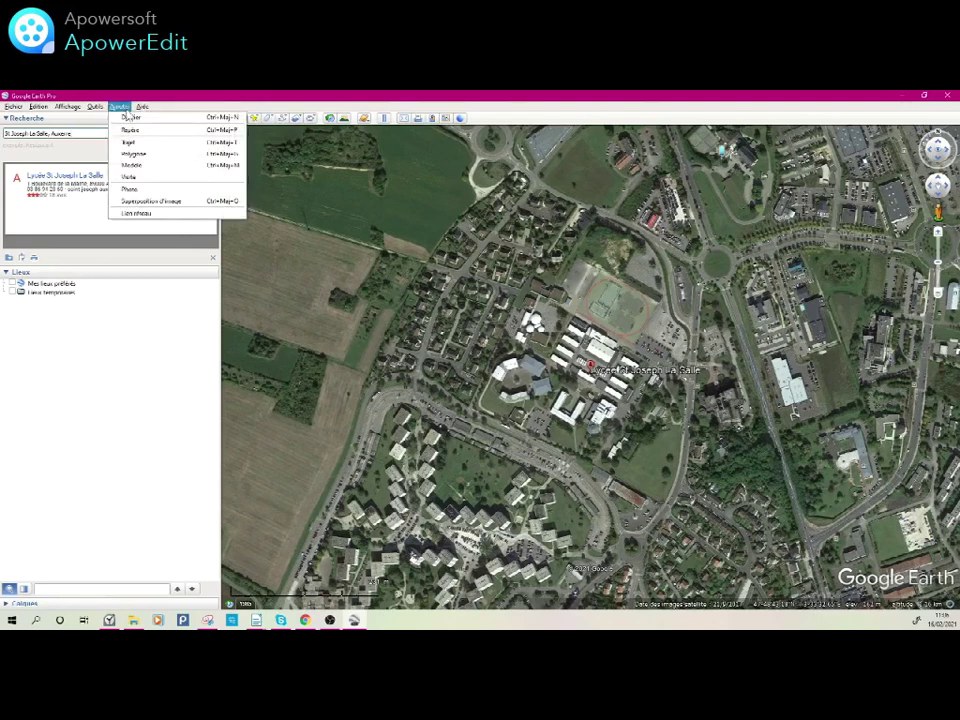
left_click(257, 119)
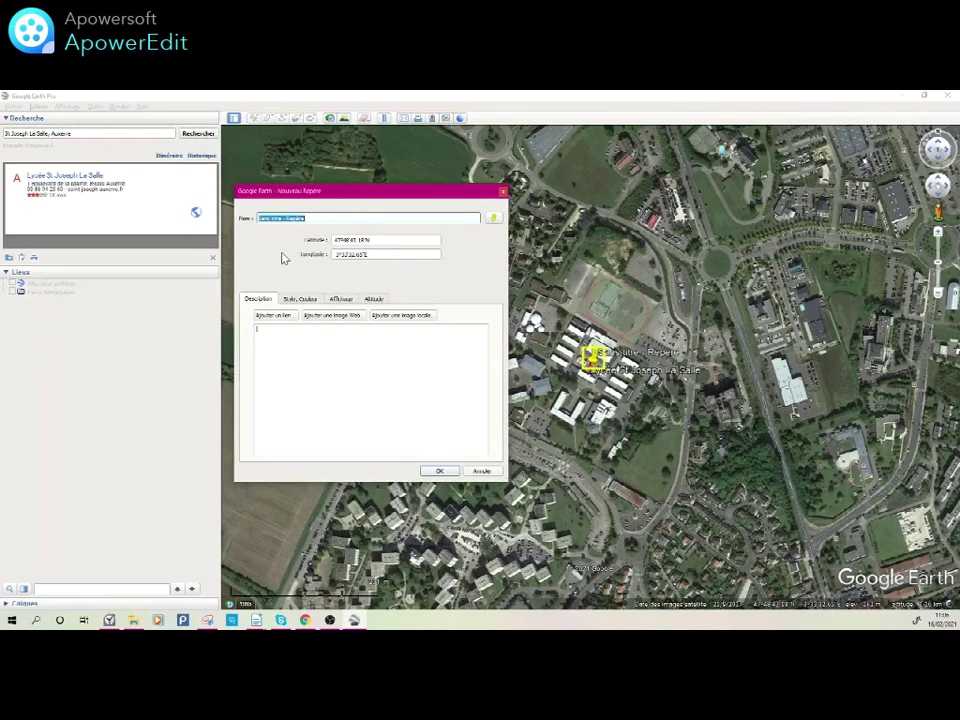
type("s")
key("BackSpace")
type("St")
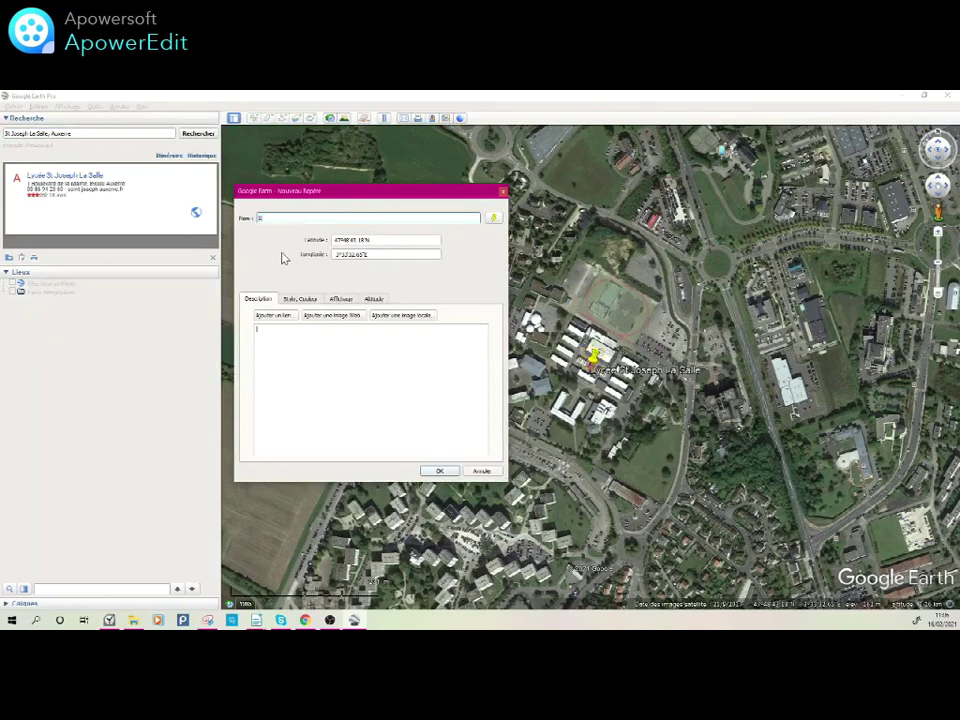
type(" Jo")
left_click(441, 472)
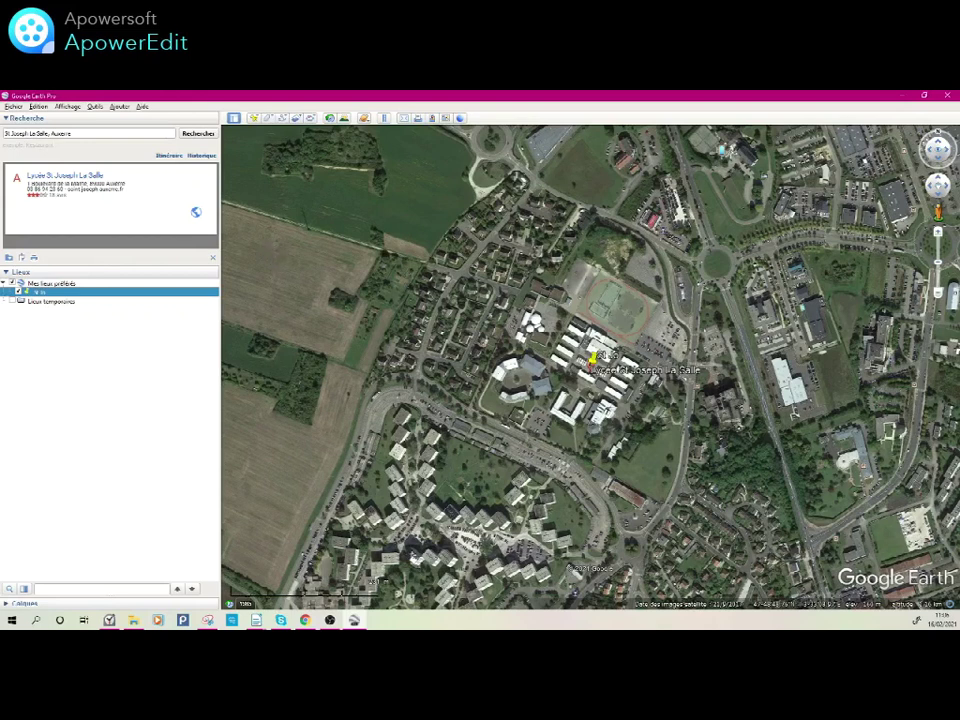
- Add a second placemark named "Jeanne d'Arc" at the school's coordinates in Avallon
left_click(254, 119)
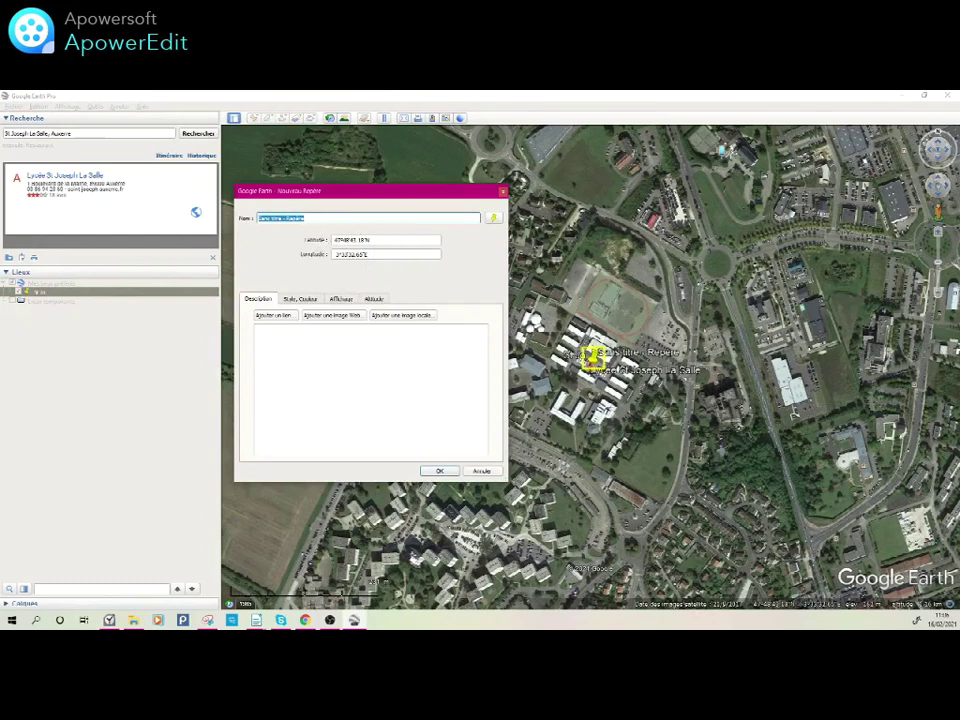
left_click_drag(308, 218, 244, 219)
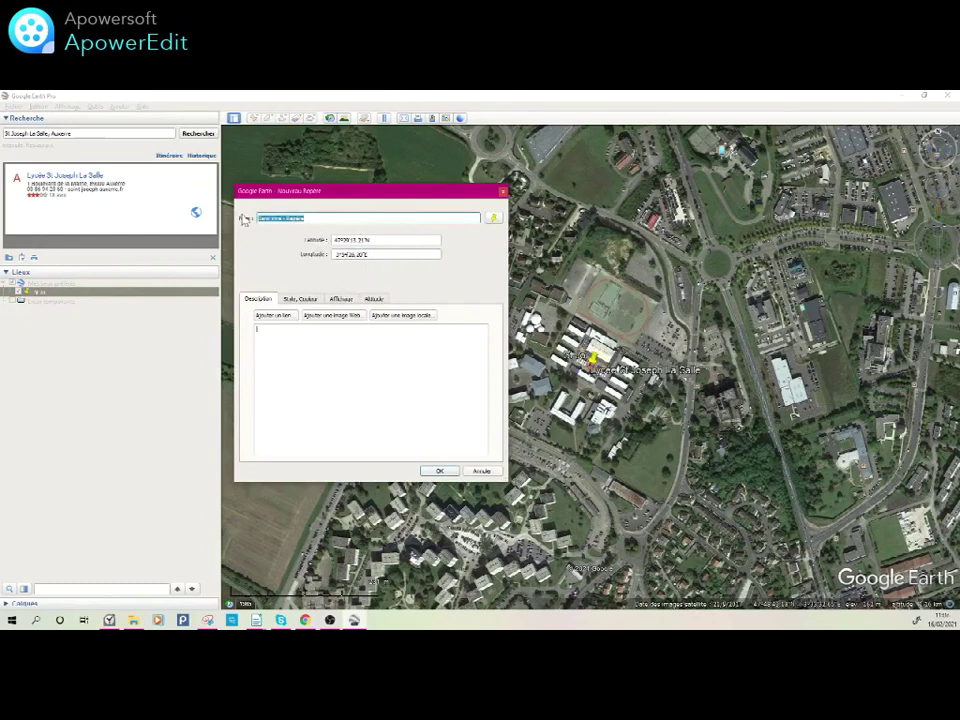
type("2")
left_click(440, 471)
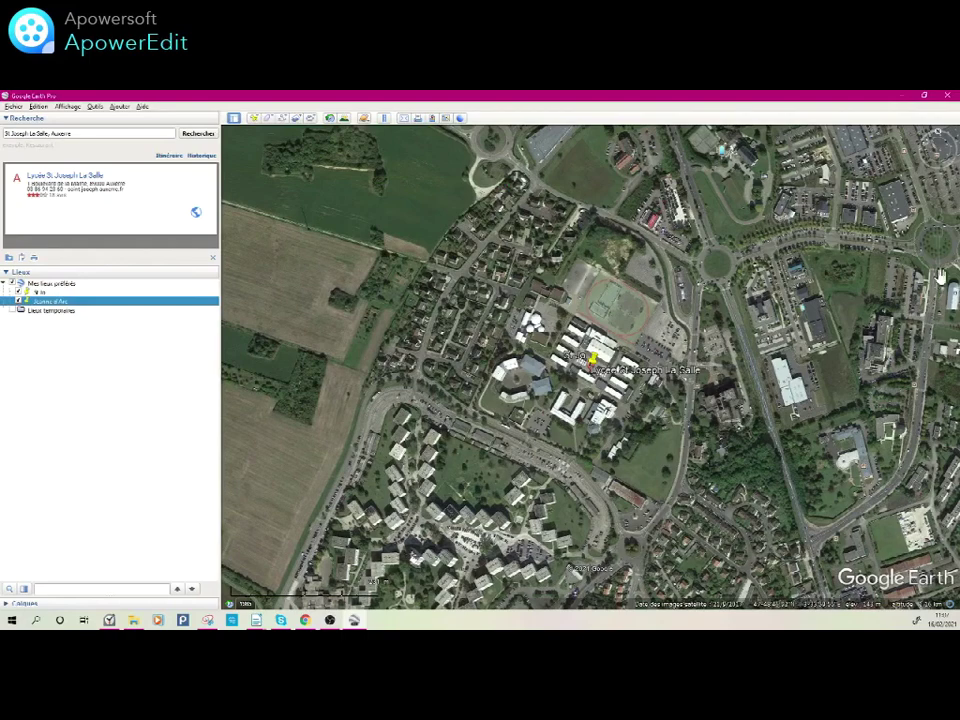
- With both placemarks in view, start a new path named "St Jo-Jeanne d'Arc"
left_click(938, 268)
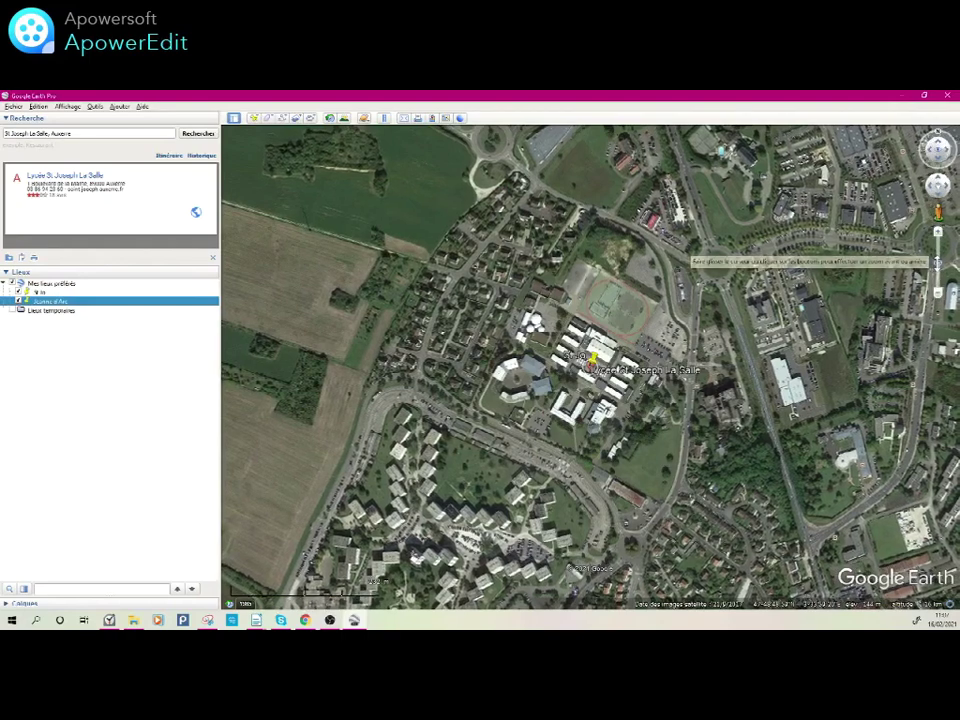
left_click_drag(938, 268, 924, 328)
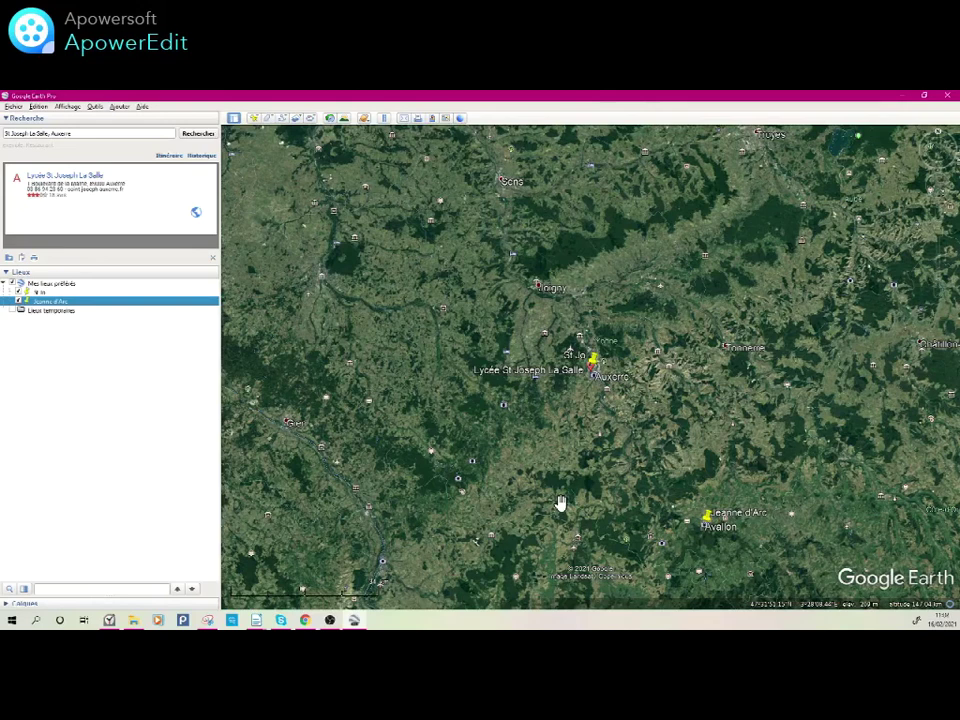
left_click(119, 106)
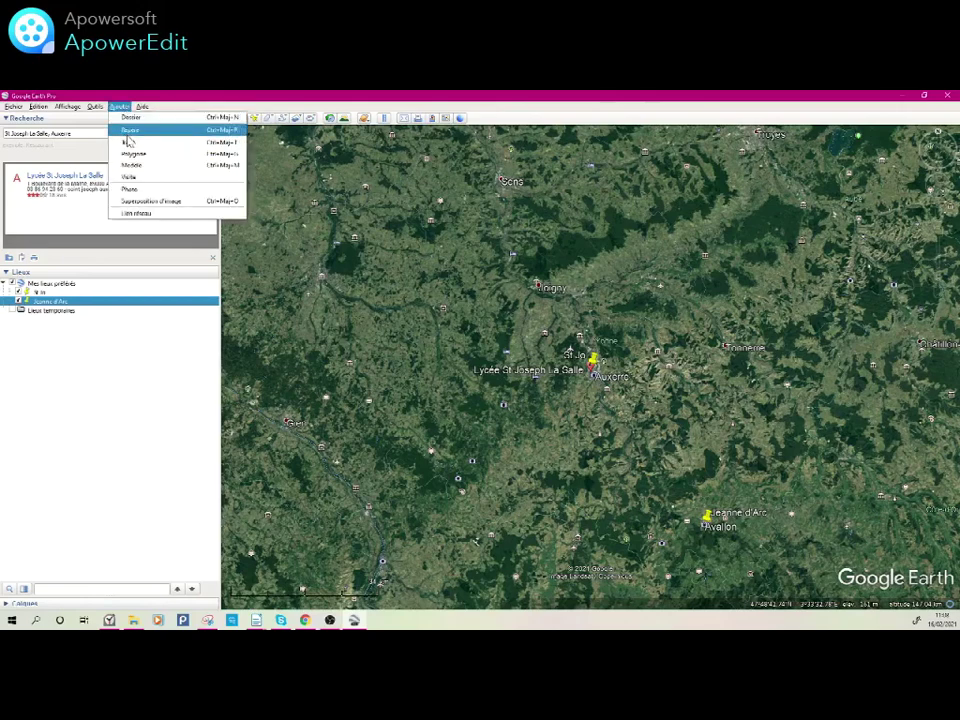
left_click(284, 118)
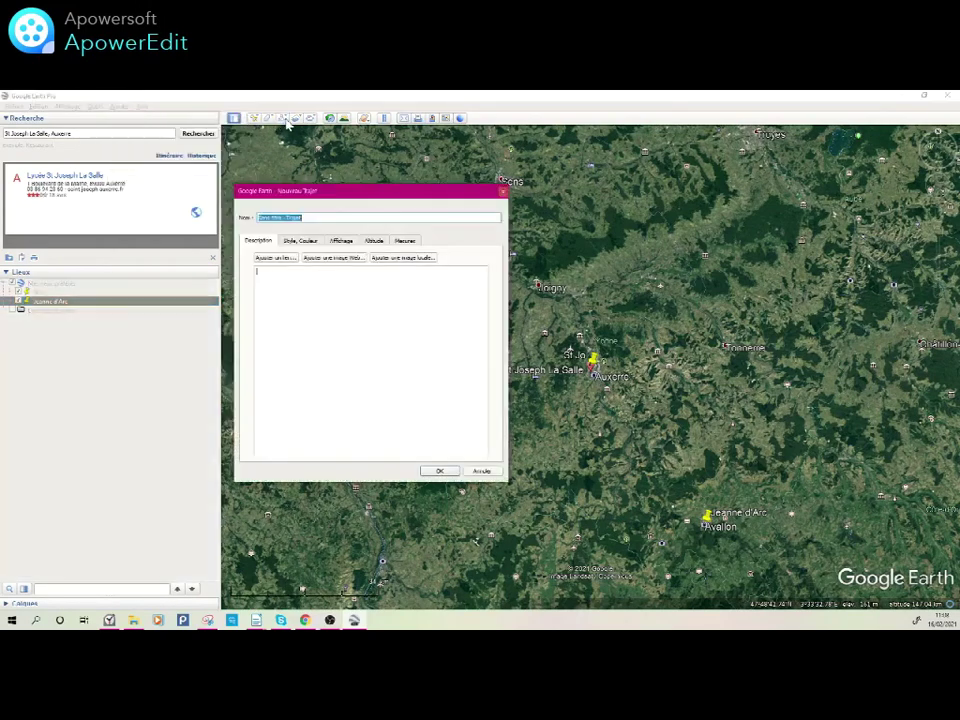
type("St Jo Jeanne d'Arc")
- Set the path's altitude mode to "Au niveau du sol" and its length unit to "Kilomètres"
left_click(378, 241)
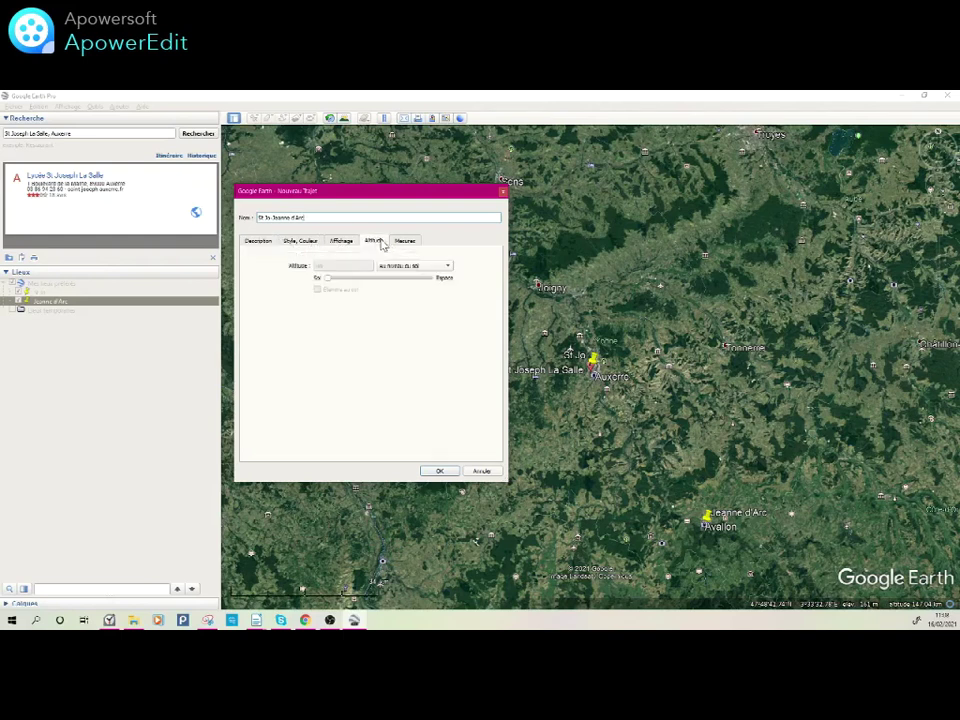
left_click(449, 268)
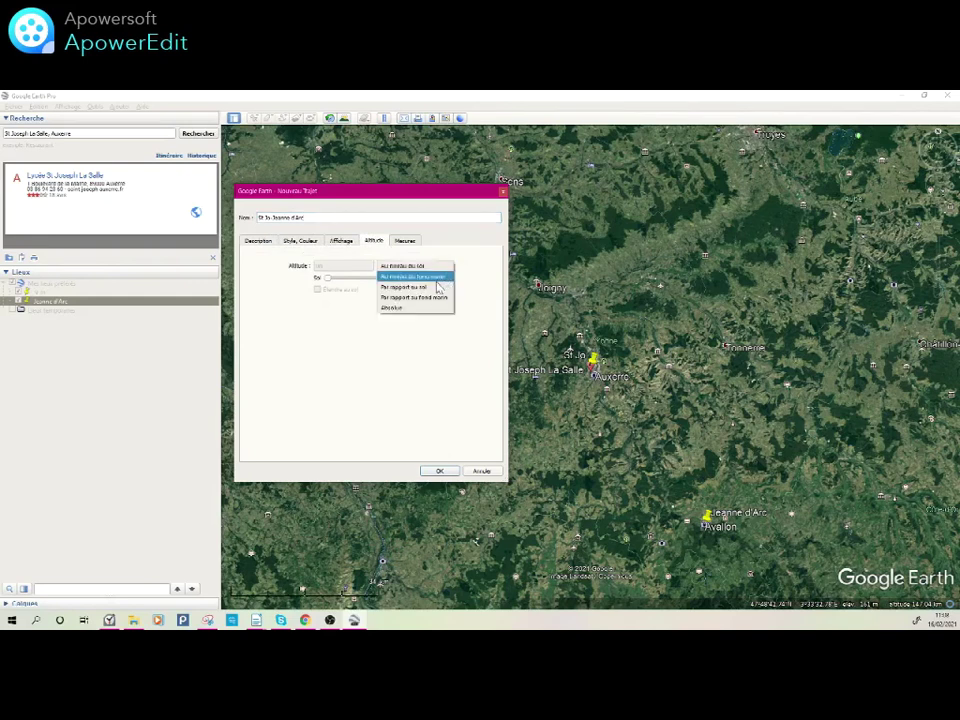
left_click(415, 268)
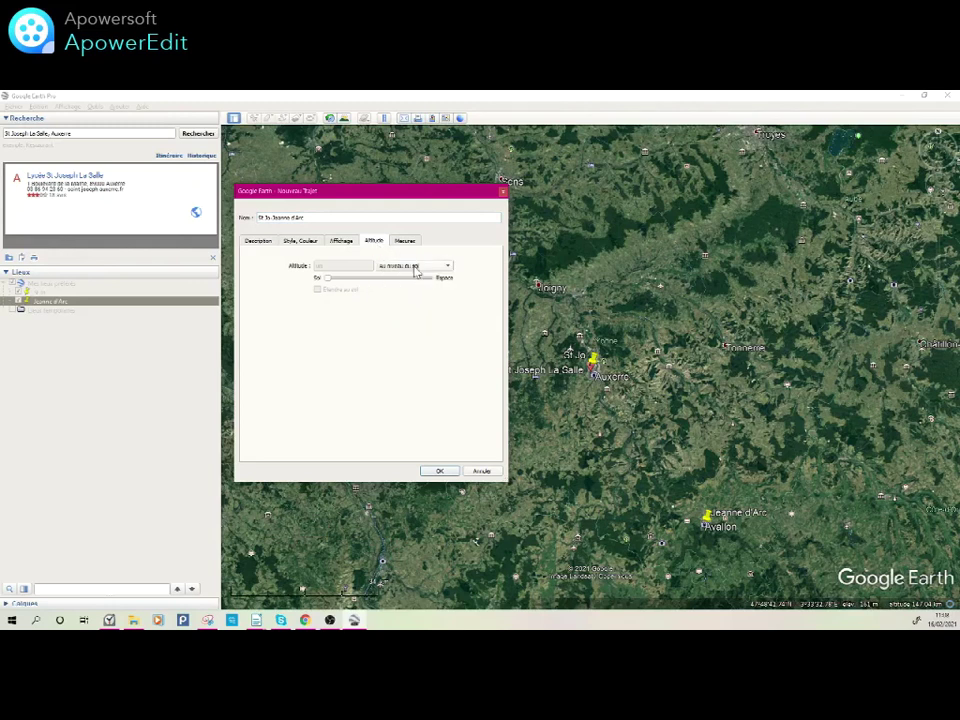
left_click(404, 242)
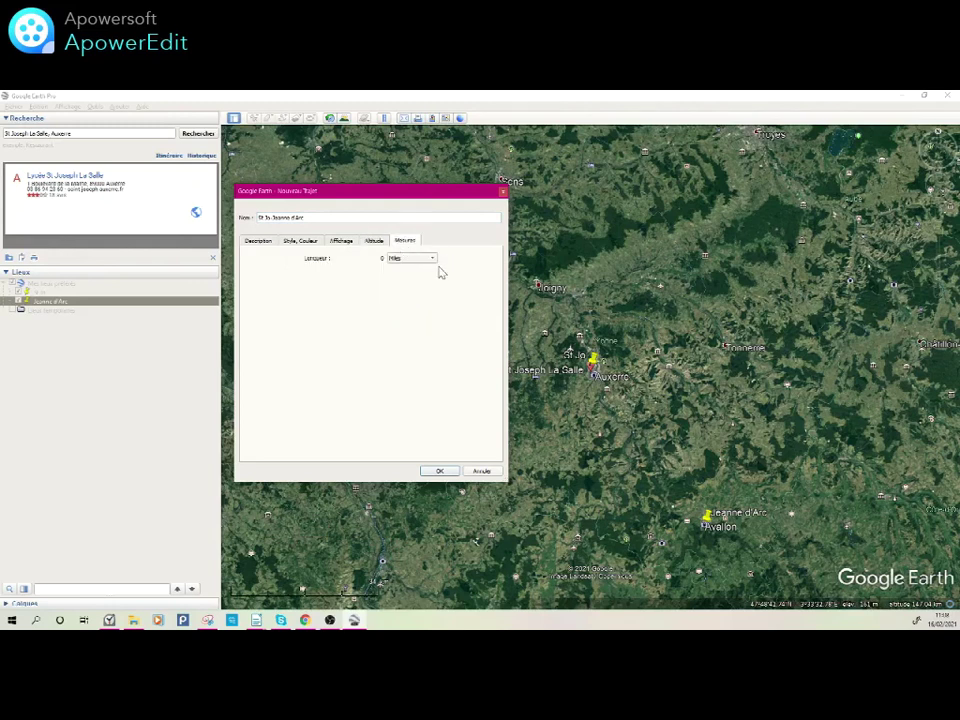
left_click(432, 259)
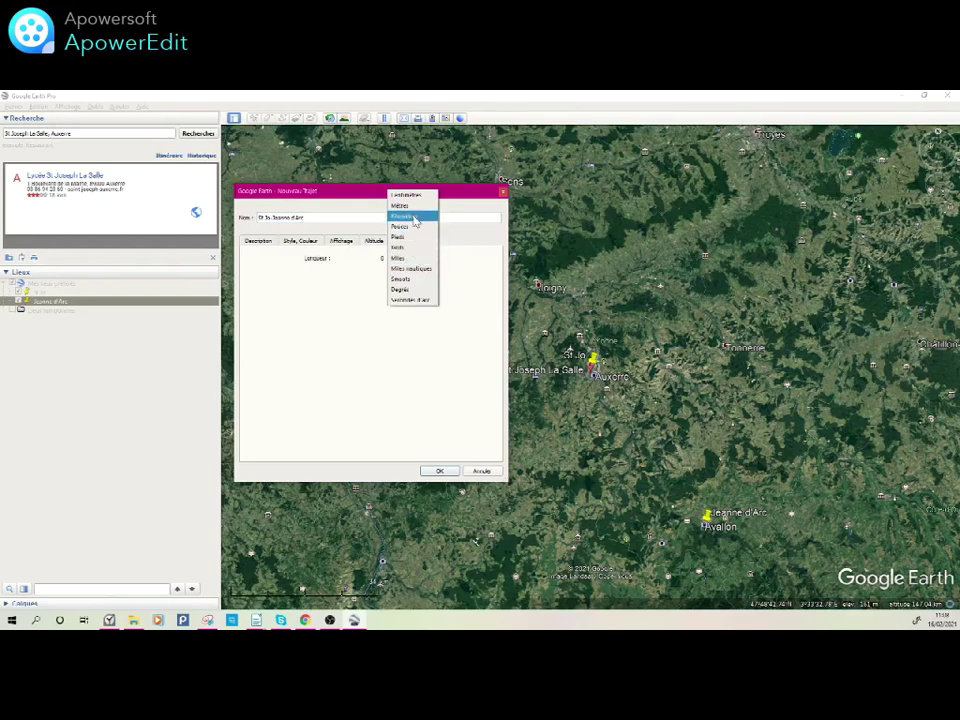
left_click(415, 218)
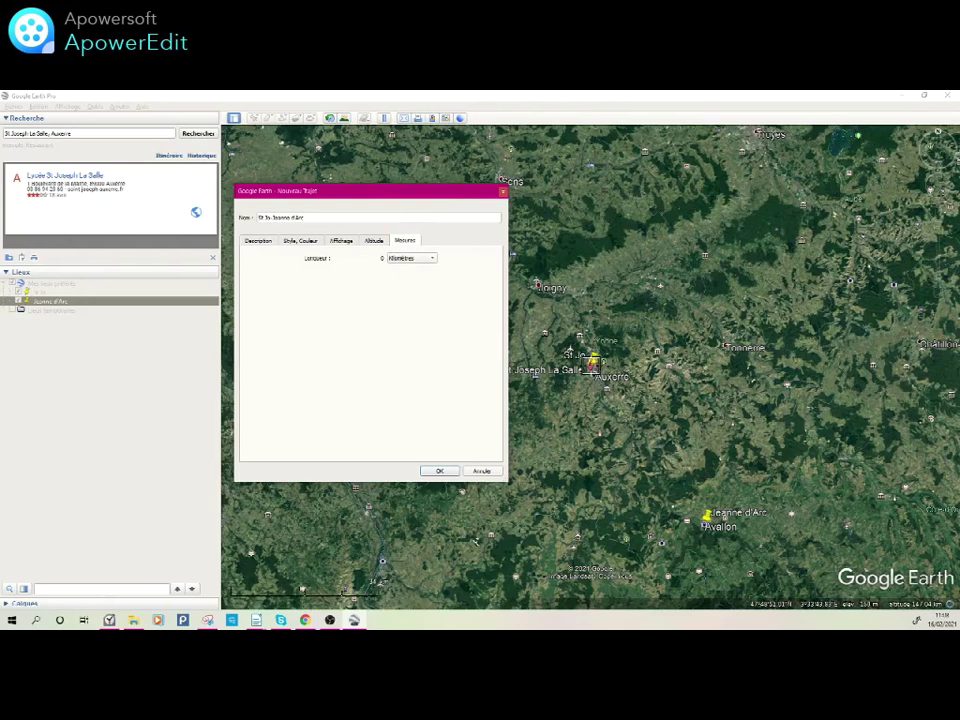
- Draw the path from the St Jo placemark to the Jeanne d'Arc placemark and save it
left_click(591, 366)
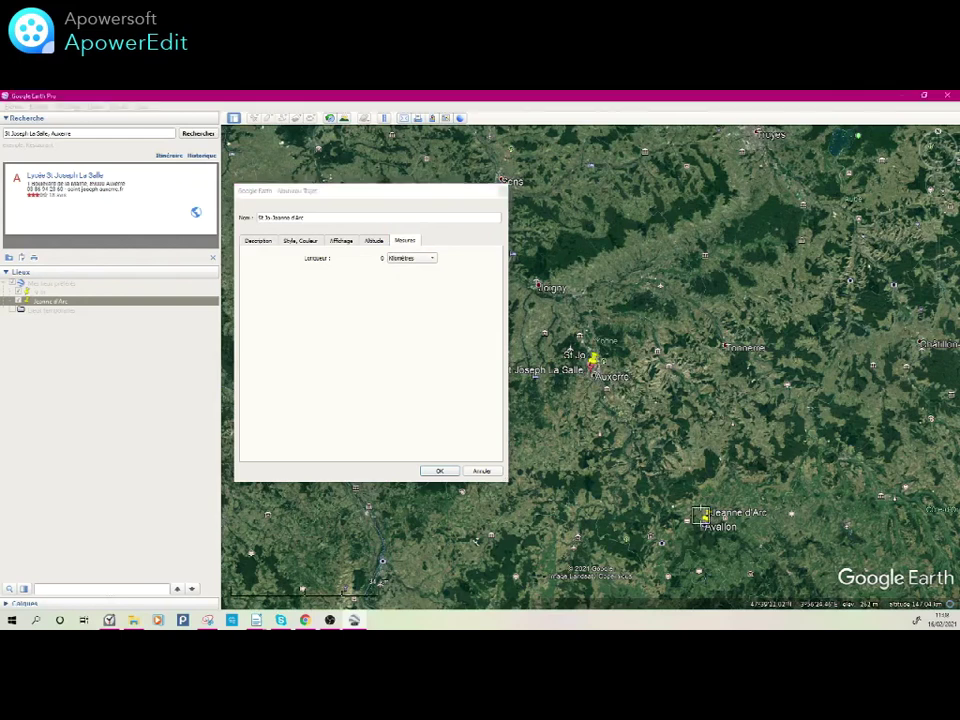
left_click(706, 516)
left_click(440, 471)
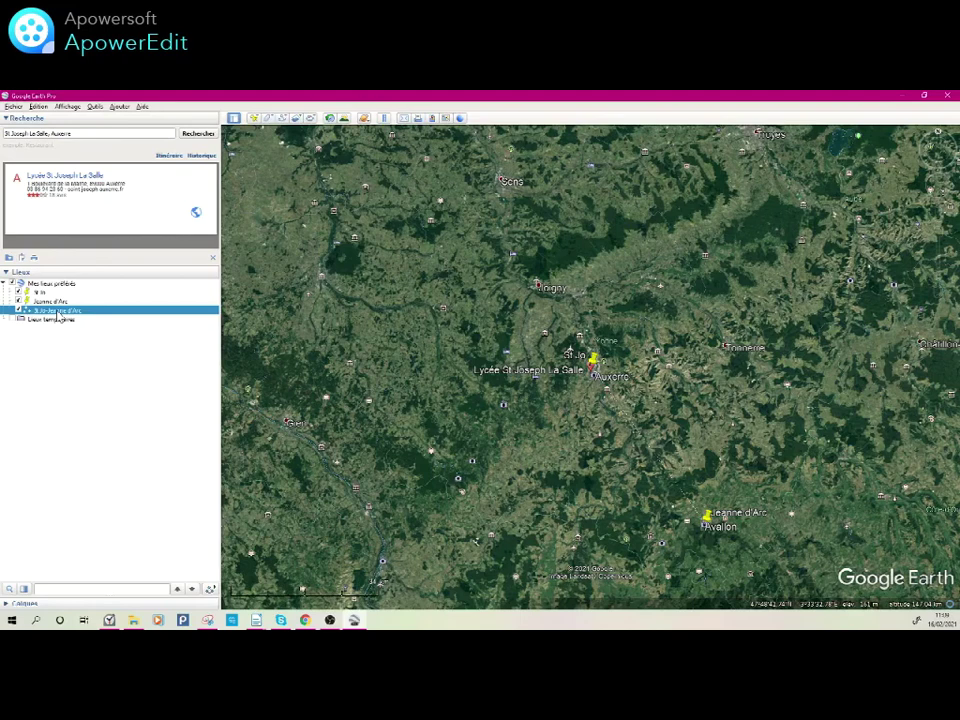
- Display the elevation profile of the saved St Jo-Jeanne d'Arc path
right_click(59, 315)
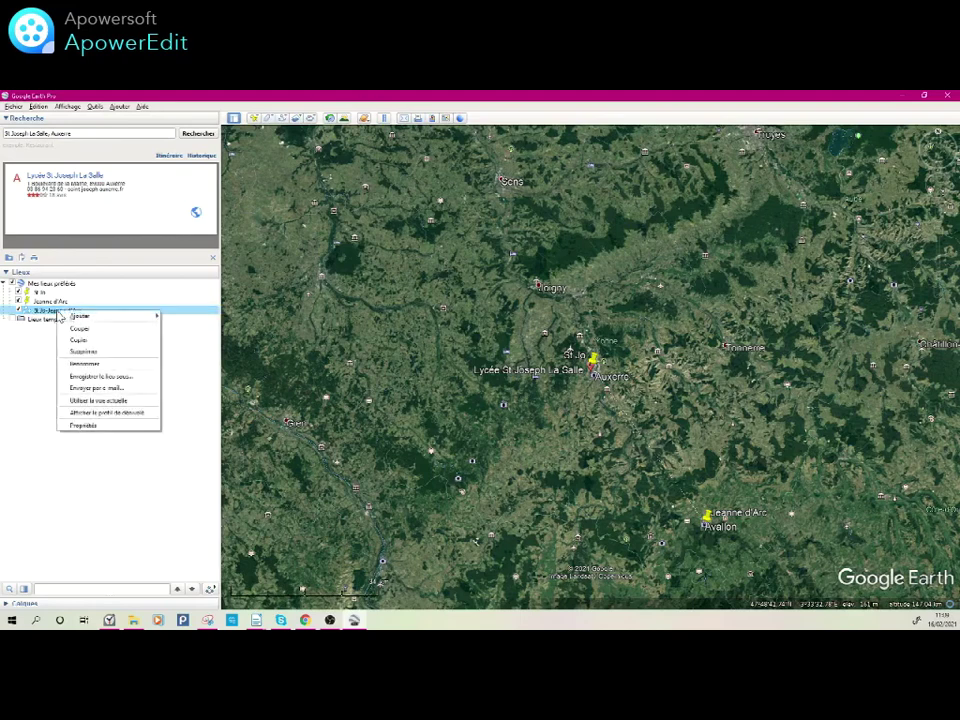
left_click(113, 413)
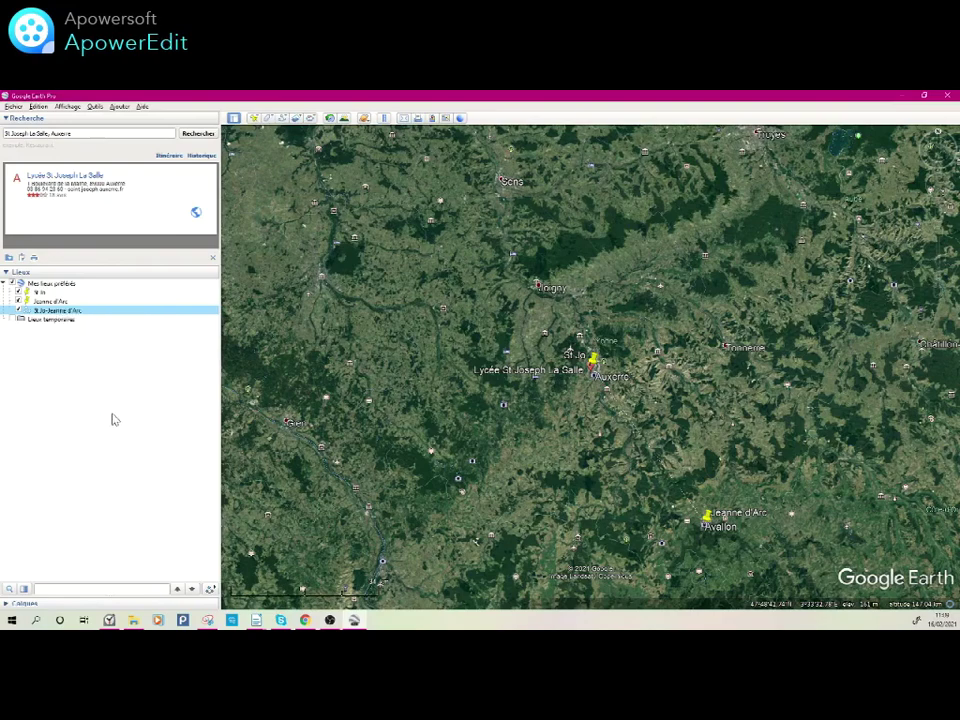